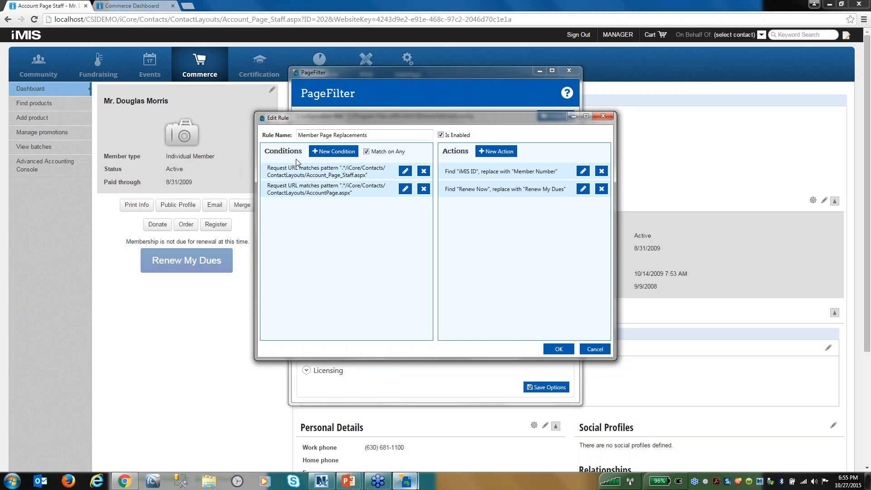
- Inspect the Member Number label on the contact page and examine the PageFilter debug information at the start of the page source
{"action": "left_click", "coordinate": [194, 367]}
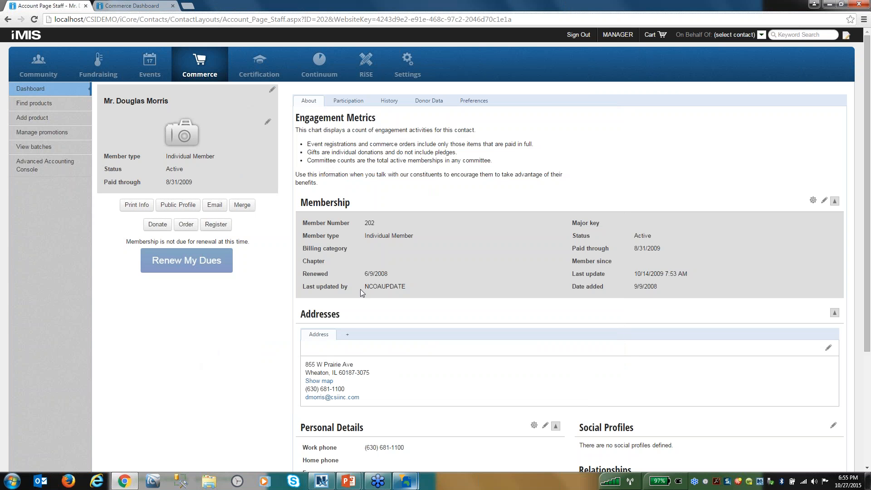
{"action": "right_click", "coordinate": [338, 222]}
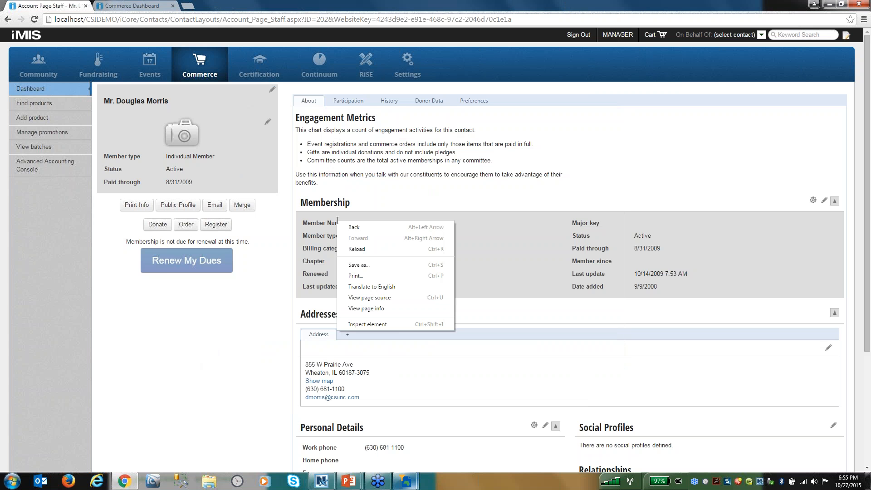
{"action": "left_click", "coordinate": [363, 326]}
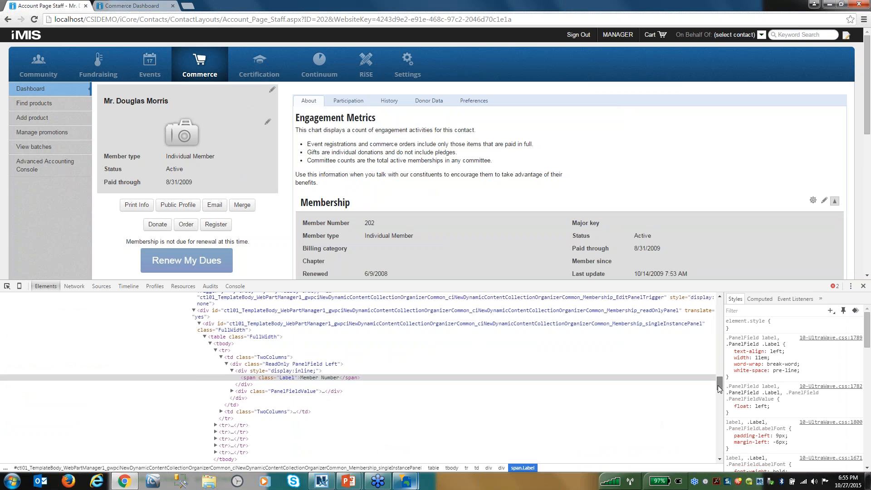
{"action": "left_click_drag", "start_coordinate": [718, 385], "coordinate": [718, 296]}
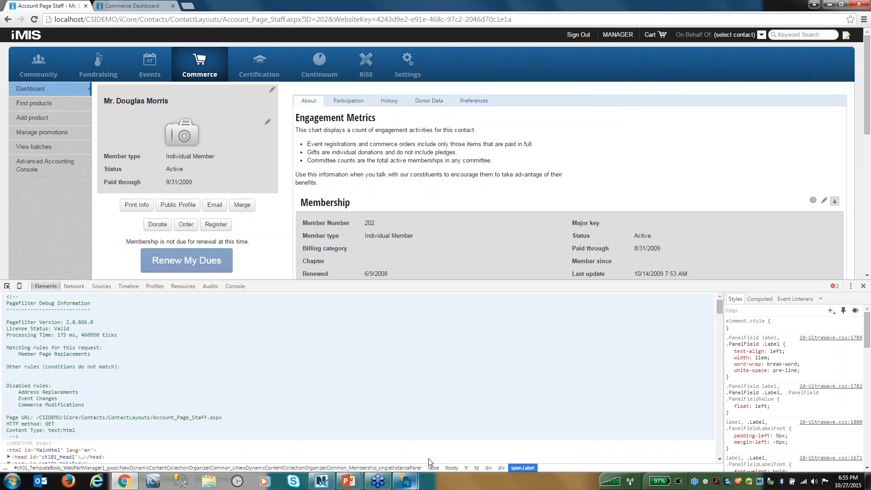
- Switch to PageFilter and review the available condition types for the rule's Account_Page_Staff.aspx condition, leaving it unchanged
{"action": "mouse_move", "coordinate": [405, 480]}
{"action": "left_click", "coordinate": [433, 442]}
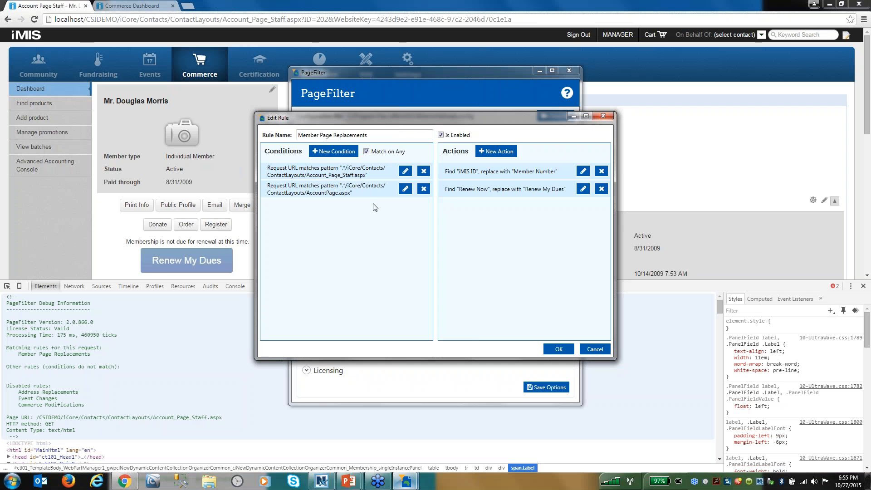
{"action": "left_click", "coordinate": [405, 171]}
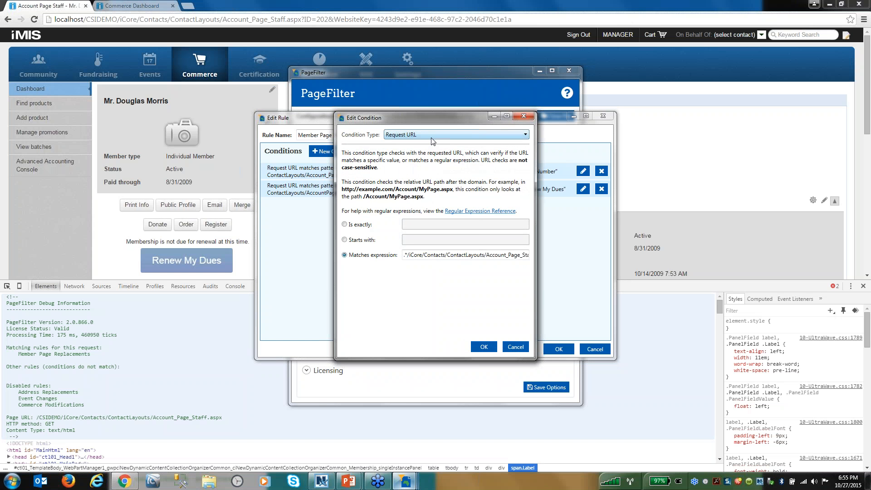
{"action": "left_click", "coordinate": [432, 138]}
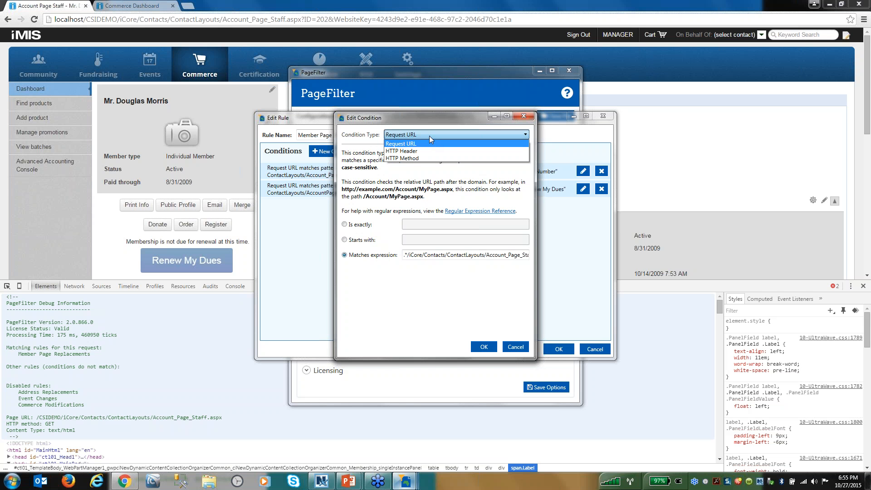
{"action": "left_click", "coordinate": [421, 184]}
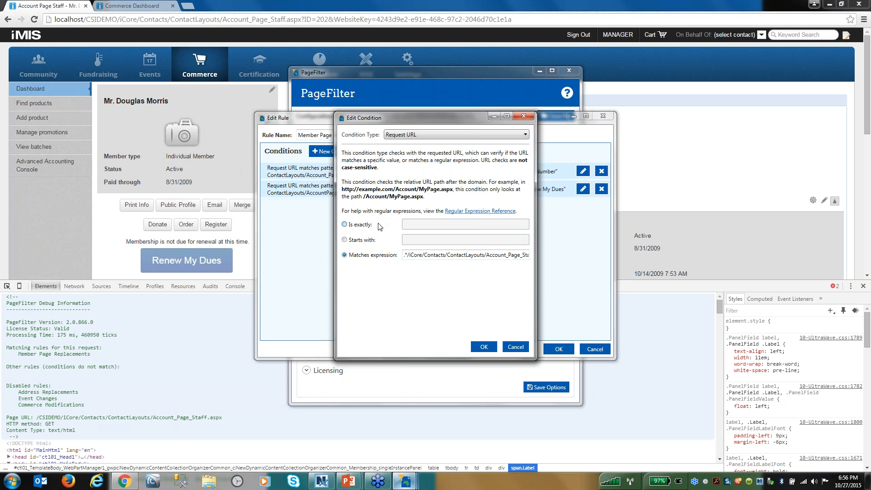
{"action": "left_click", "coordinate": [516, 347]}
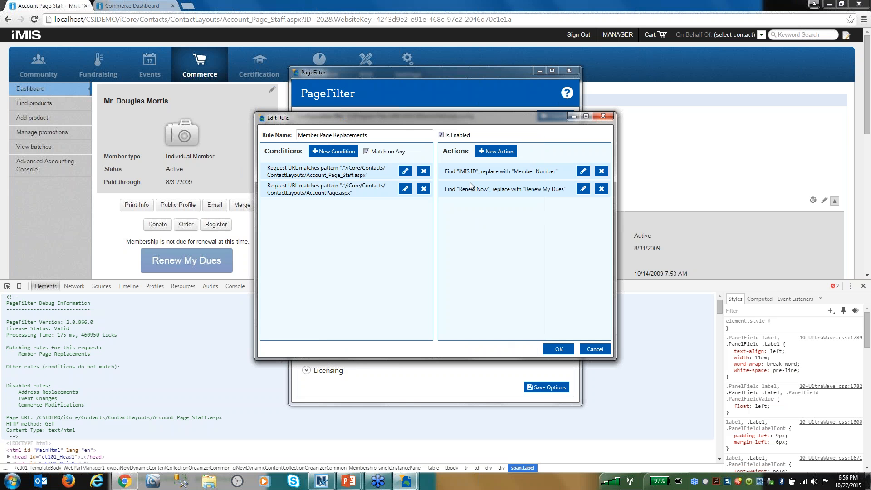
- Review the action types available for the "iMIS ID" find-and-replace action, and close the Member Page Replacements rule without changes
{"action": "left_click", "coordinate": [582, 172]}
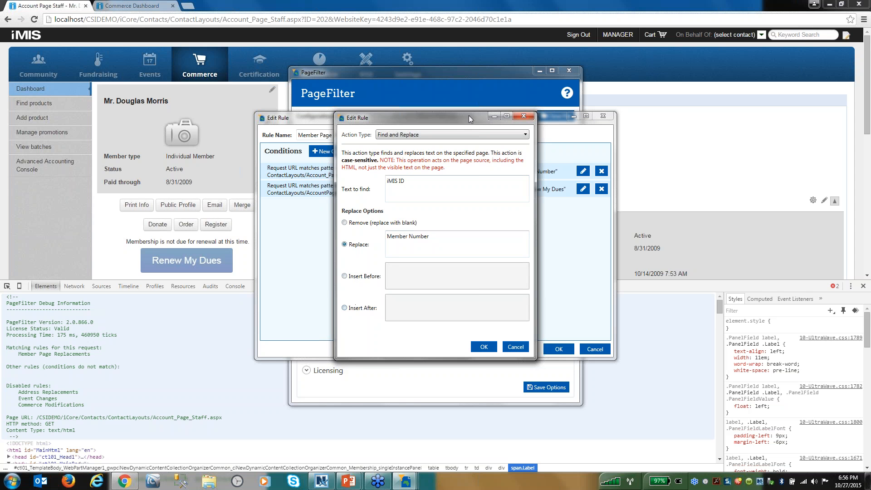
{"action": "left_click", "coordinate": [468, 135]}
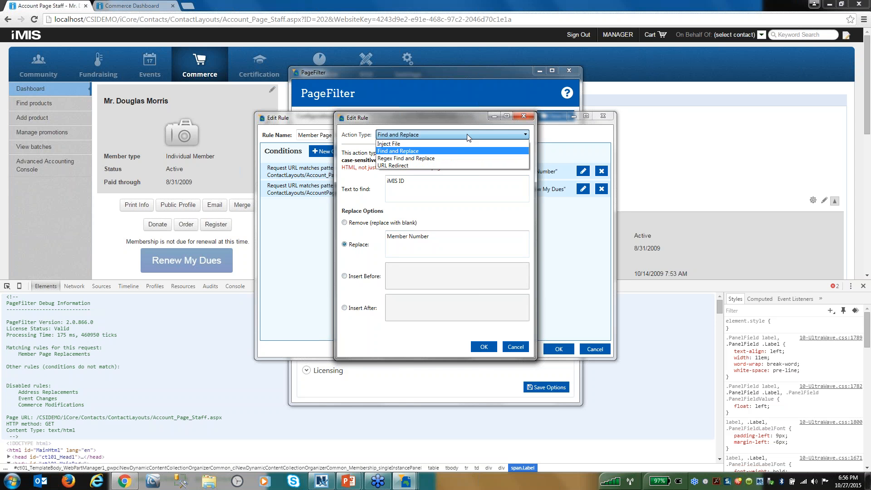
{"action": "left_click", "coordinate": [483, 348]}
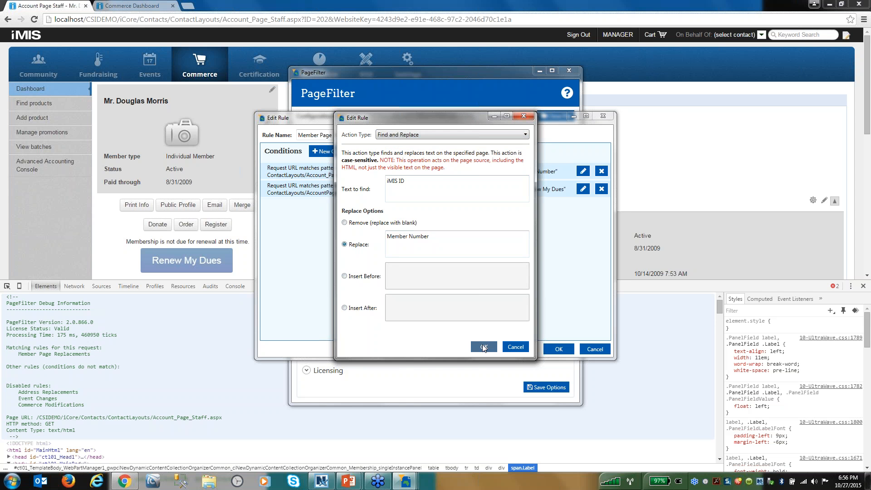
{"action": "left_click", "coordinate": [484, 347]}
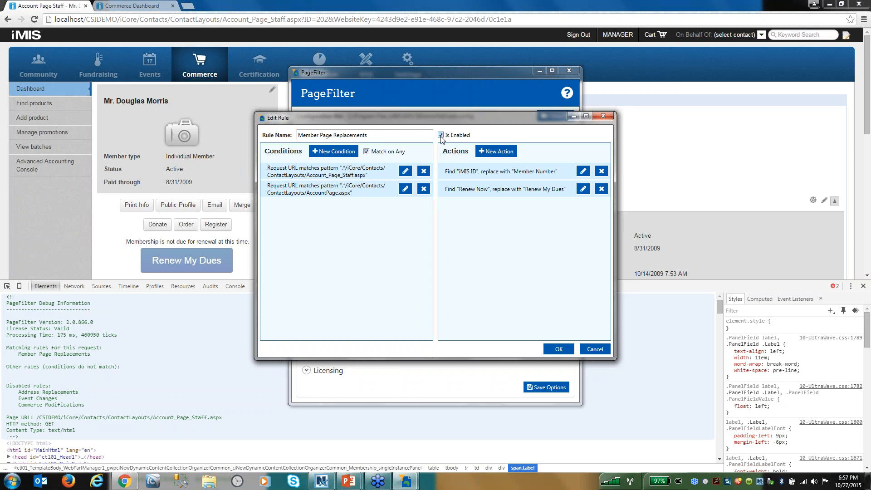
{"action": "left_click", "coordinate": [601, 350]}
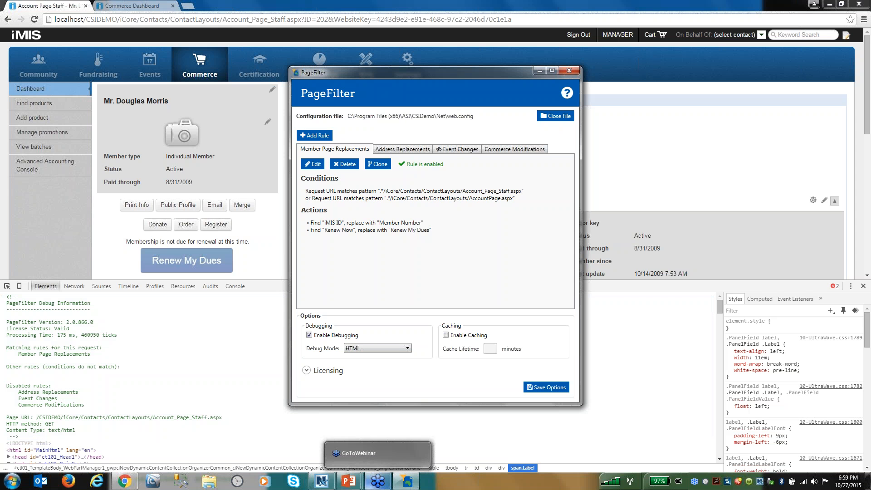
- Switch to the PowerPoint slide show and display the closing "Thank you VERY MUCH" slide
{"action": "mouse_move", "coordinate": [360, 483]}
{"action": "left_click", "coordinate": [405, 431]}
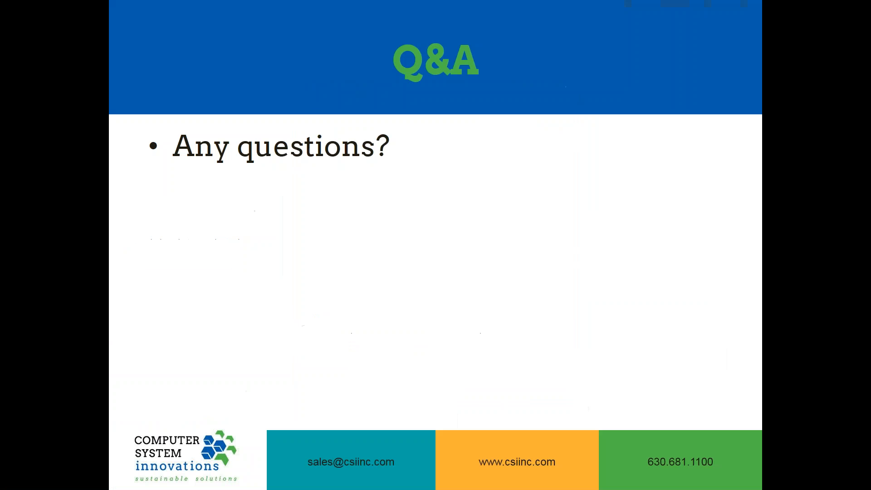
{"action": "key", "text": "Right"}
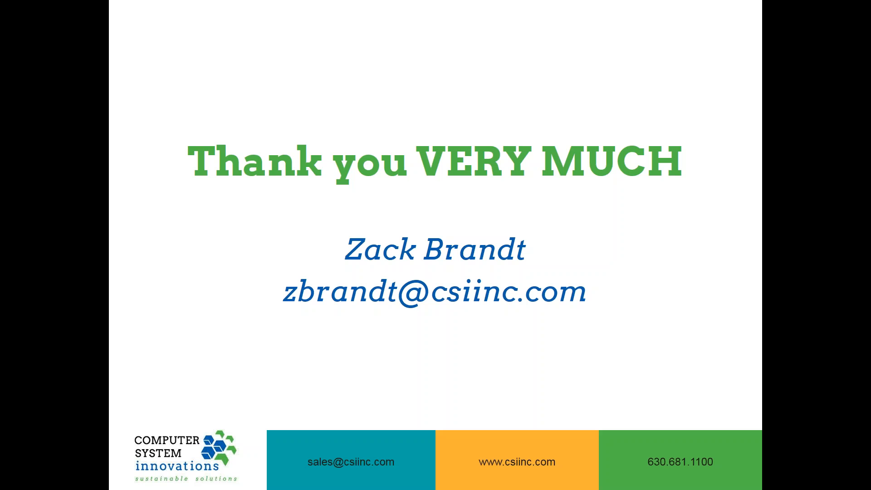
{"action": "key", "text": "super"}
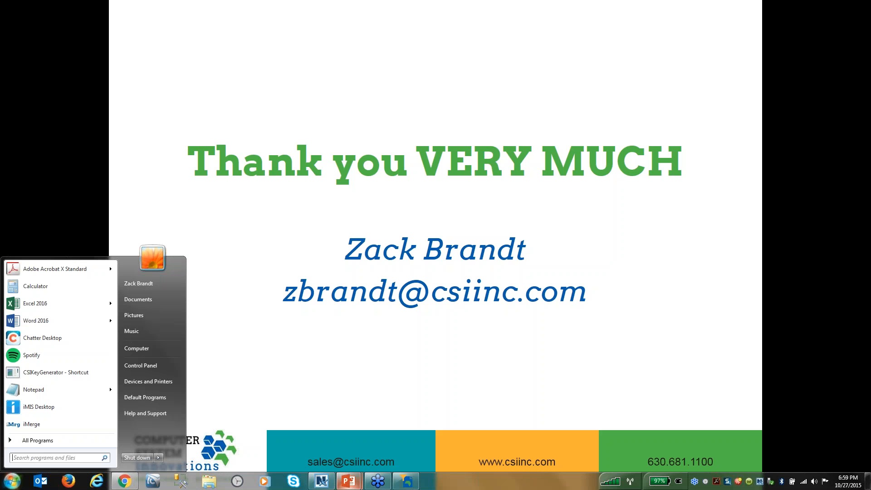
{"action": "left_click", "coordinate": [412, 478]}
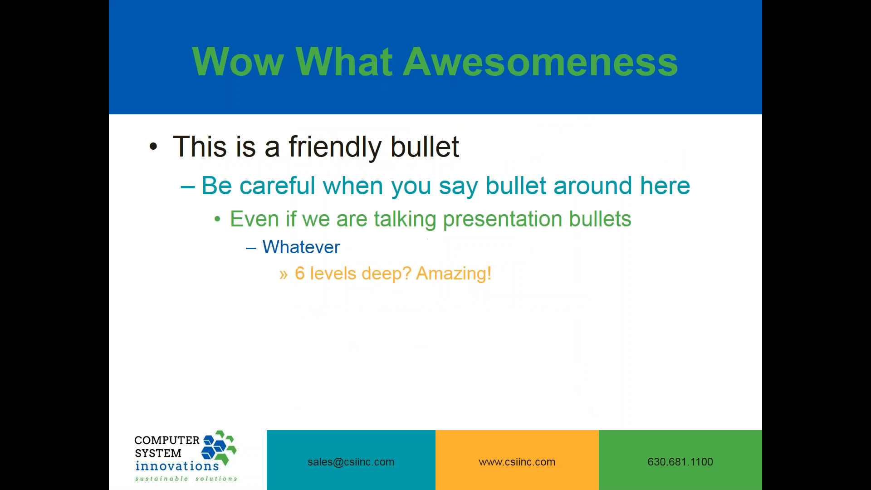
{"action": "right_click", "coordinate": [600, 291]}
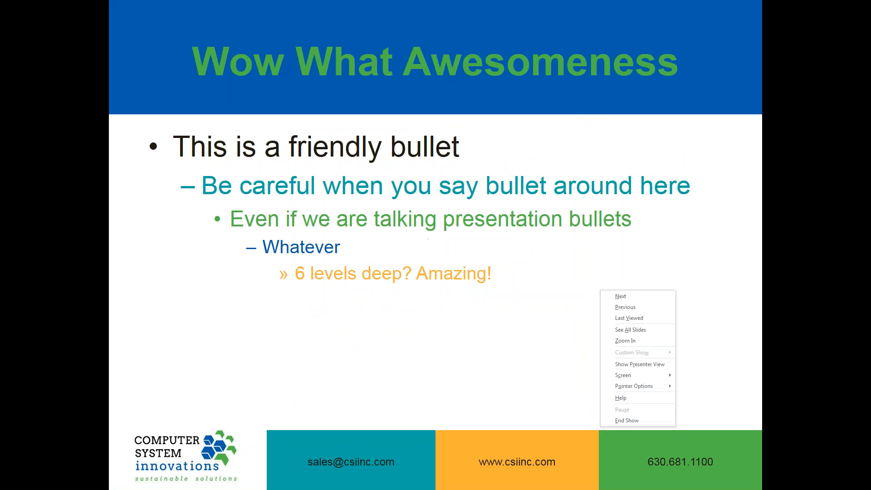
{"action": "left_click", "coordinate": [624, 311]}
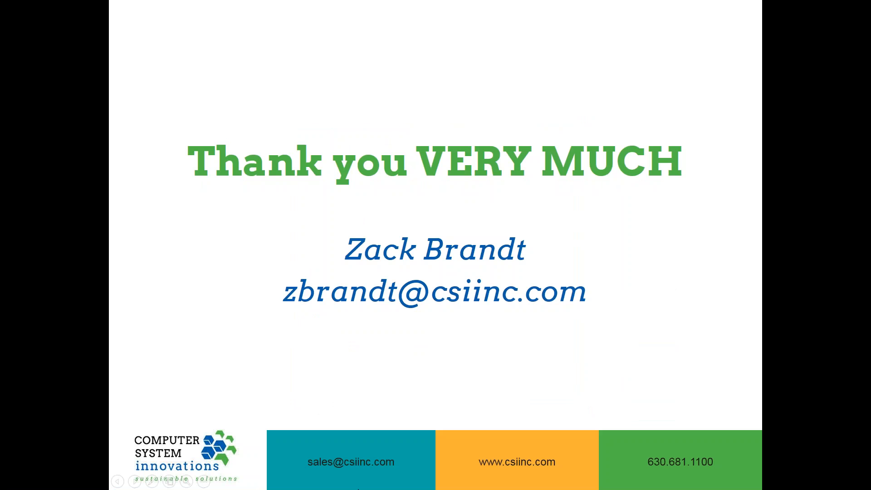
- Return to PageFilter, review the Event Changes rule's name, conditions and actions in its editor, and close it without changes
{"action": "key", "text": "super"}
{"action": "left_click", "coordinate": [400, 483]}
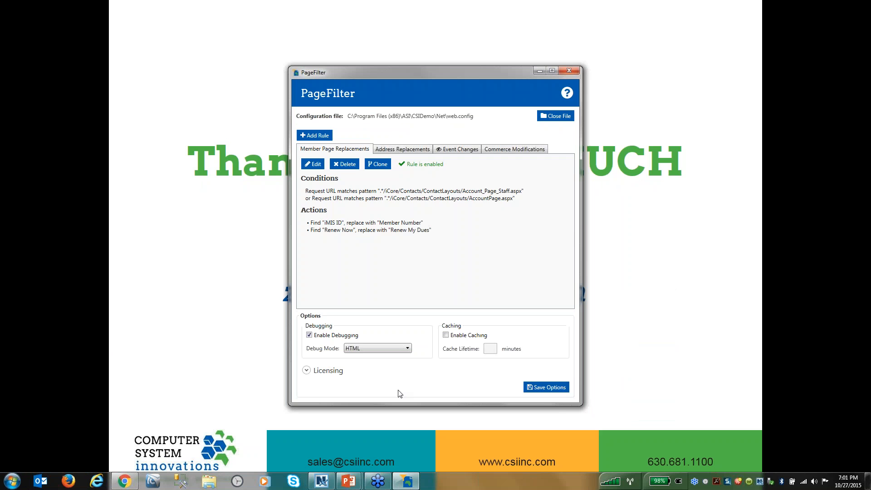
{"action": "left_click", "coordinate": [453, 150]}
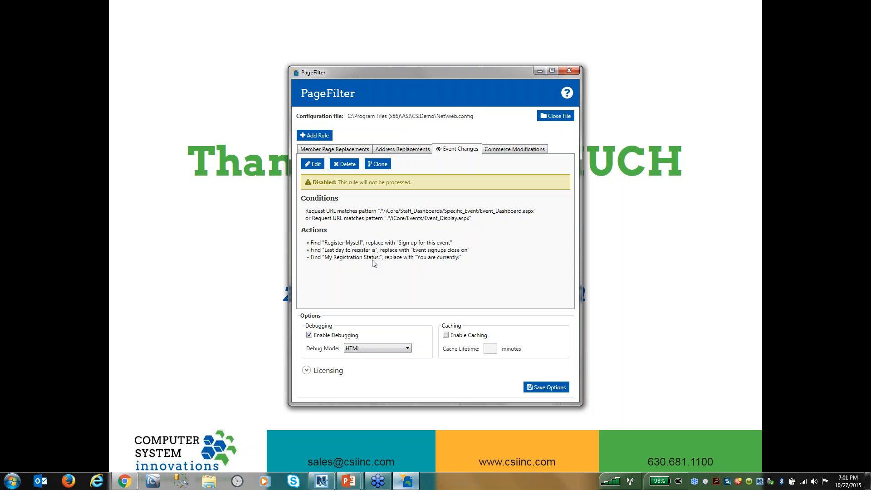
{"action": "left_click", "coordinate": [314, 165]}
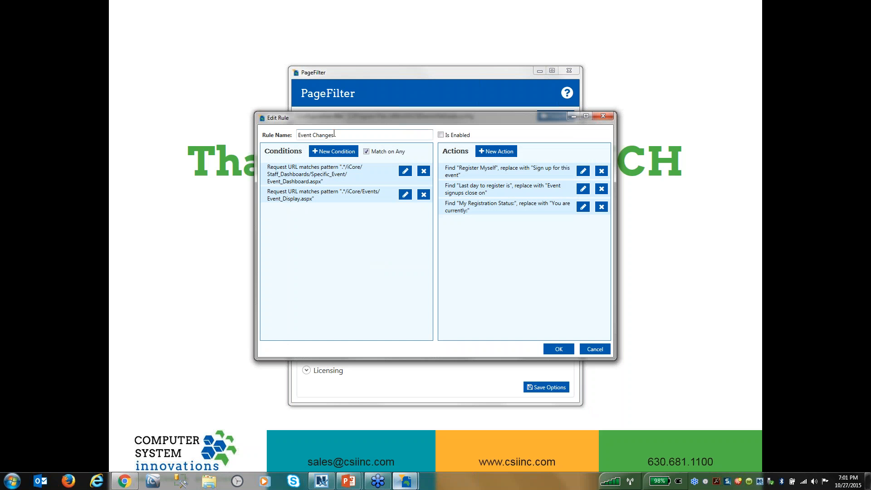
{"action": "left_click_drag", "start_coordinate": [336, 134], "coordinate": [293, 136]}
{"action": "left_click", "coordinate": [603, 116]}
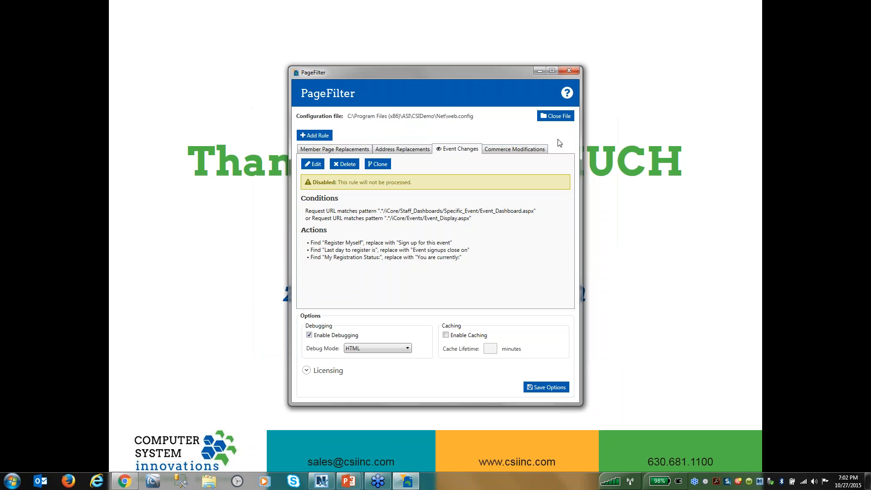
- Start a new PageFilter rule and enter a custom name for it
{"action": "left_click", "coordinate": [321, 135]}
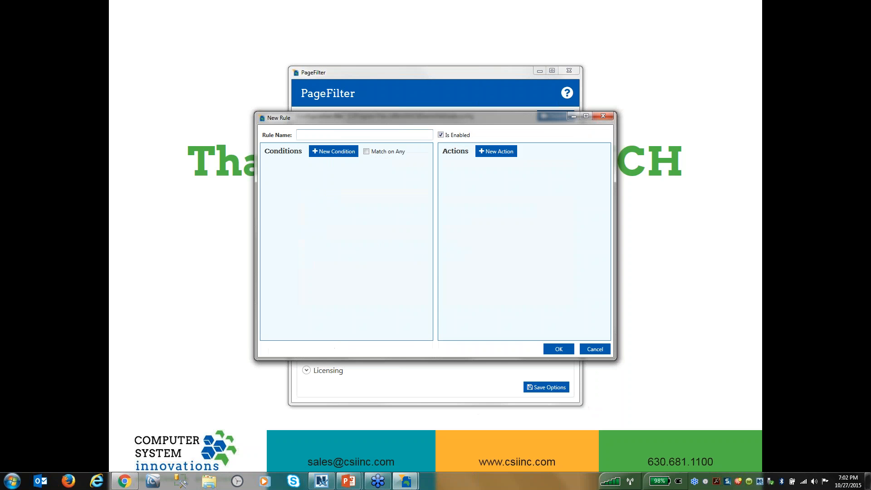
{"action": "type", "text": "Ben's New Rule"}
- Try to add a Request URL condition using Matches expression with an empty expression, and discard the condition
{"action": "left_click", "coordinate": [324, 152]}
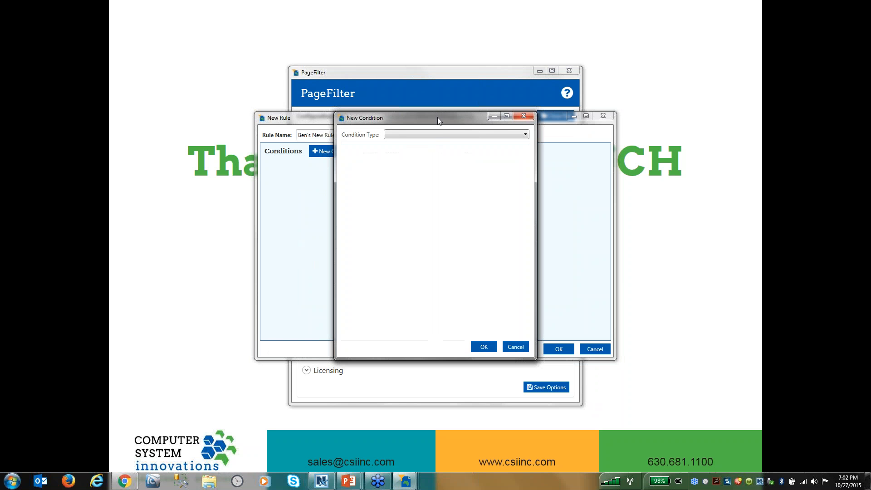
{"action": "left_click", "coordinate": [436, 134]}
{"action": "left_click", "coordinate": [435, 139]}
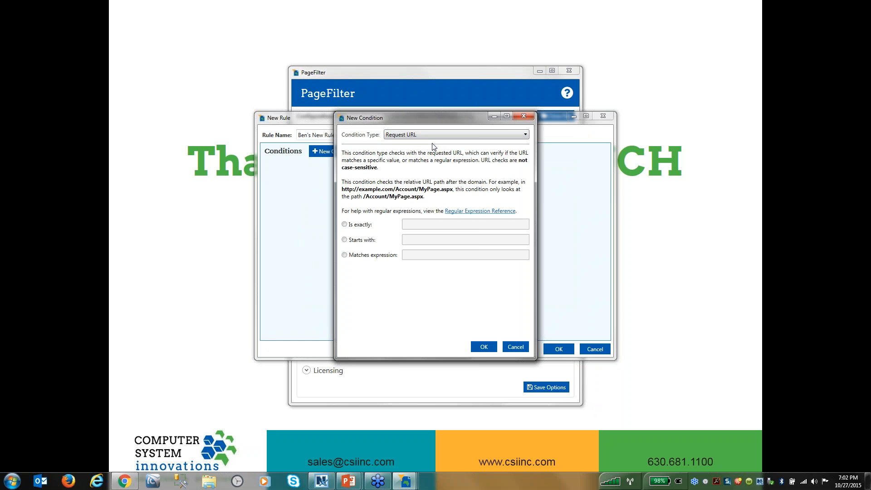
{"action": "left_click", "coordinate": [344, 256]}
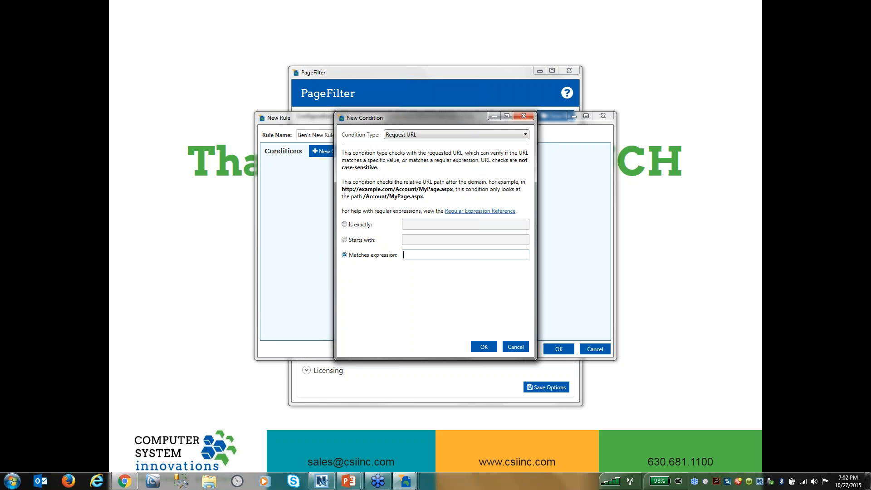
{"action": "left_click", "coordinate": [484, 346]}
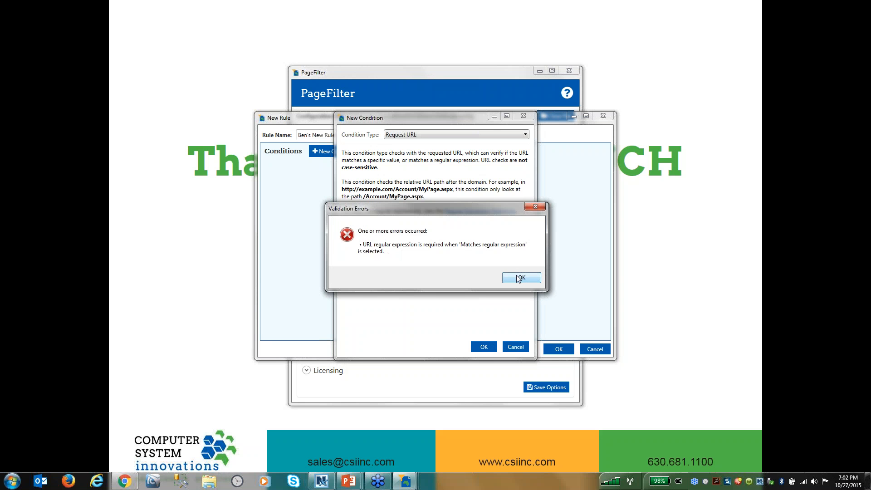
{"action": "left_click", "coordinate": [517, 278]}
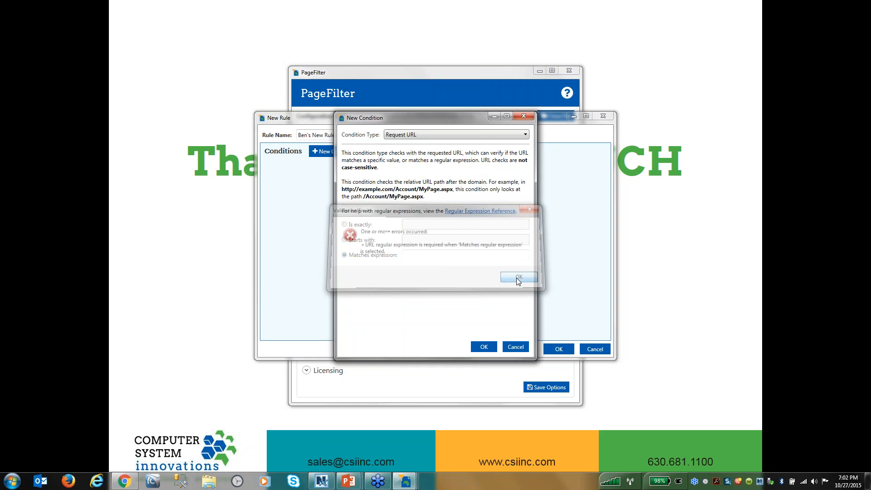
{"action": "left_click", "coordinate": [518, 114]}
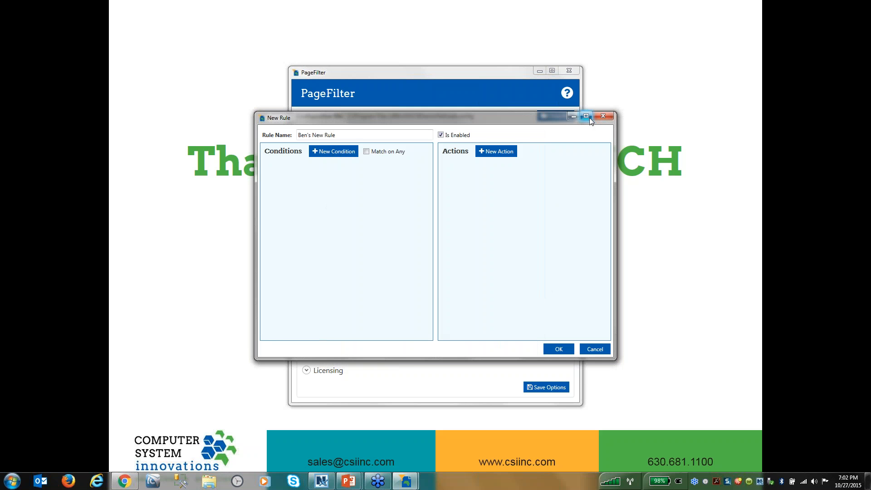
- Try to save the new rule without any conditions or actions, and discard the rule
{"action": "left_click", "coordinate": [551, 345]}
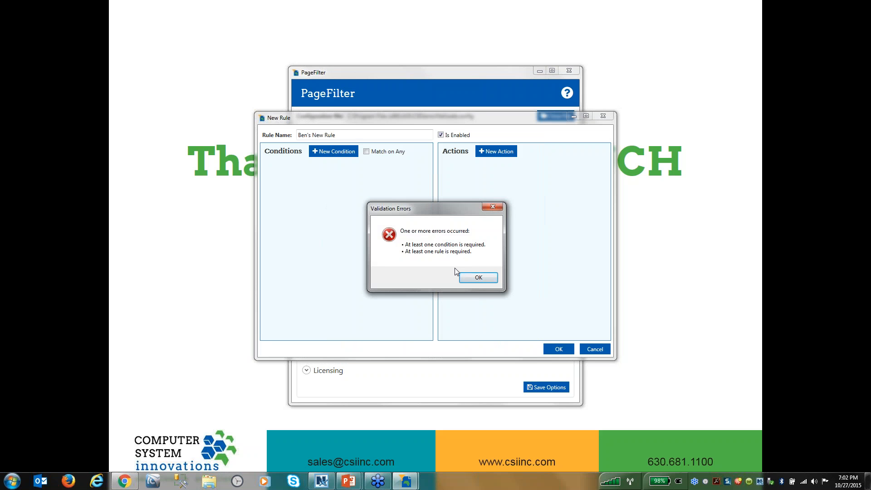
{"action": "left_click", "coordinate": [478, 277]}
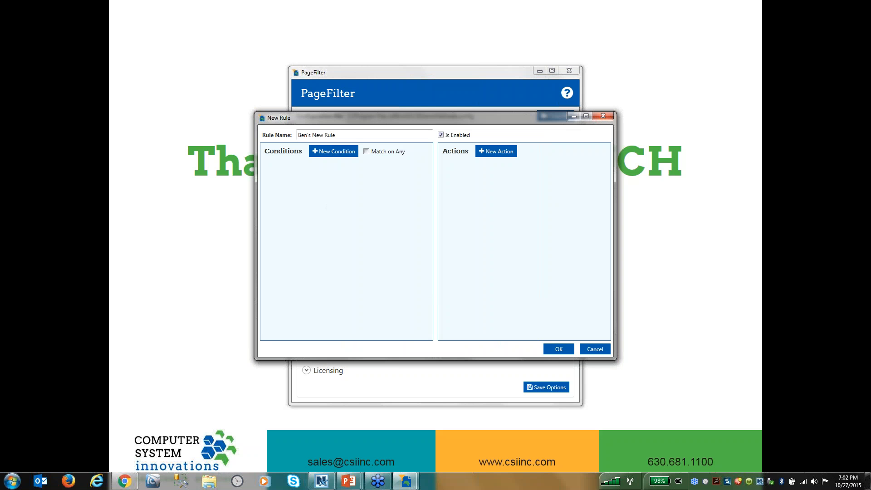
{"action": "left_click", "coordinate": [600, 116]}
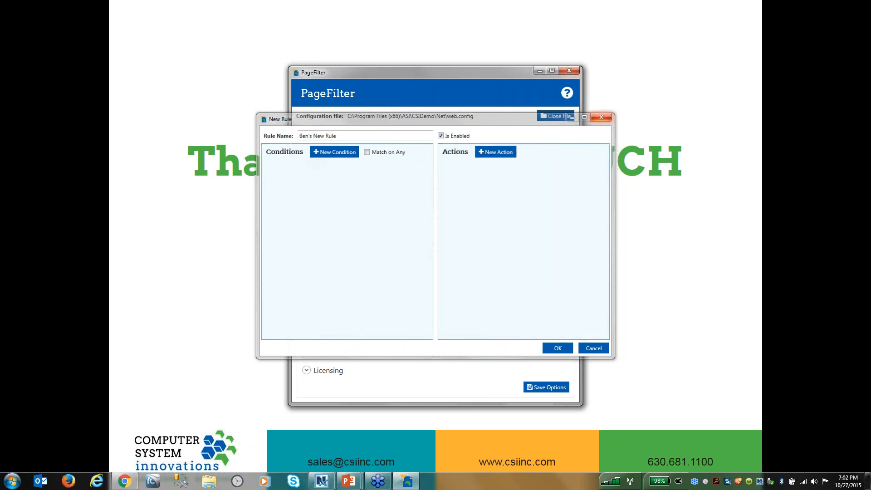